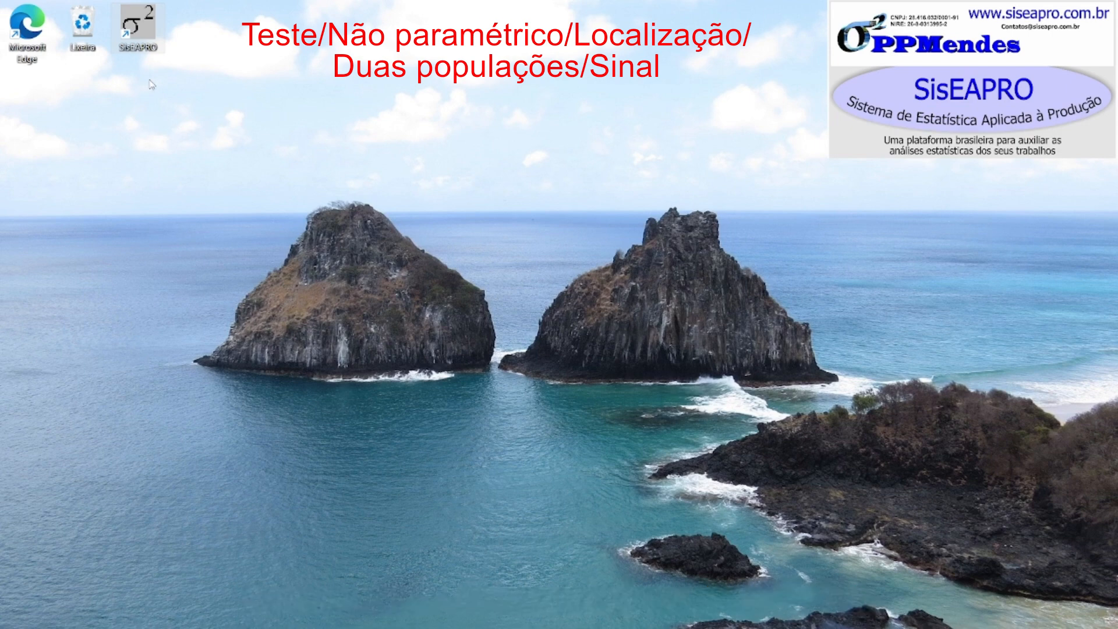
Launch SisEAPRO and open the nonparametric location test for two populations, Sinal
double_click(135, 32)
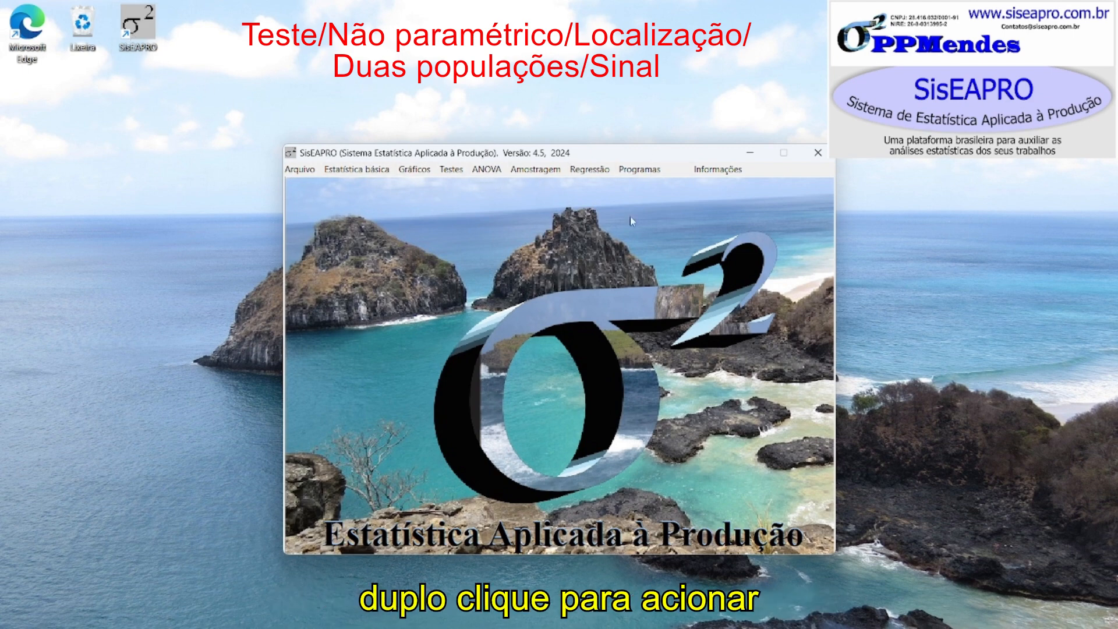
left_click_drag(617, 161, 524, 163)
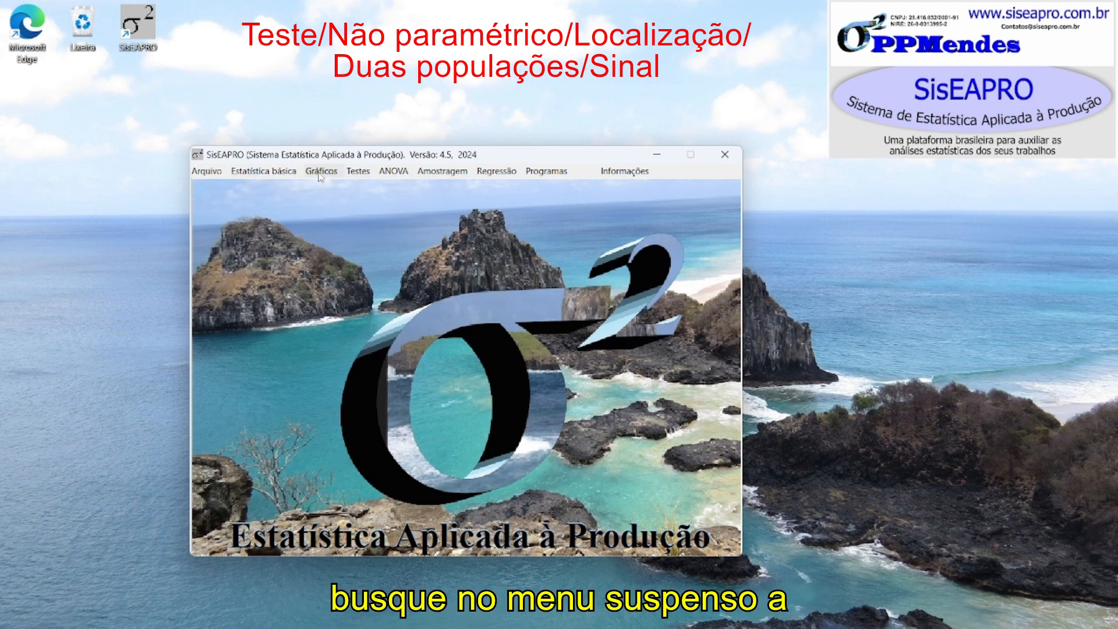
left_click(362, 174)
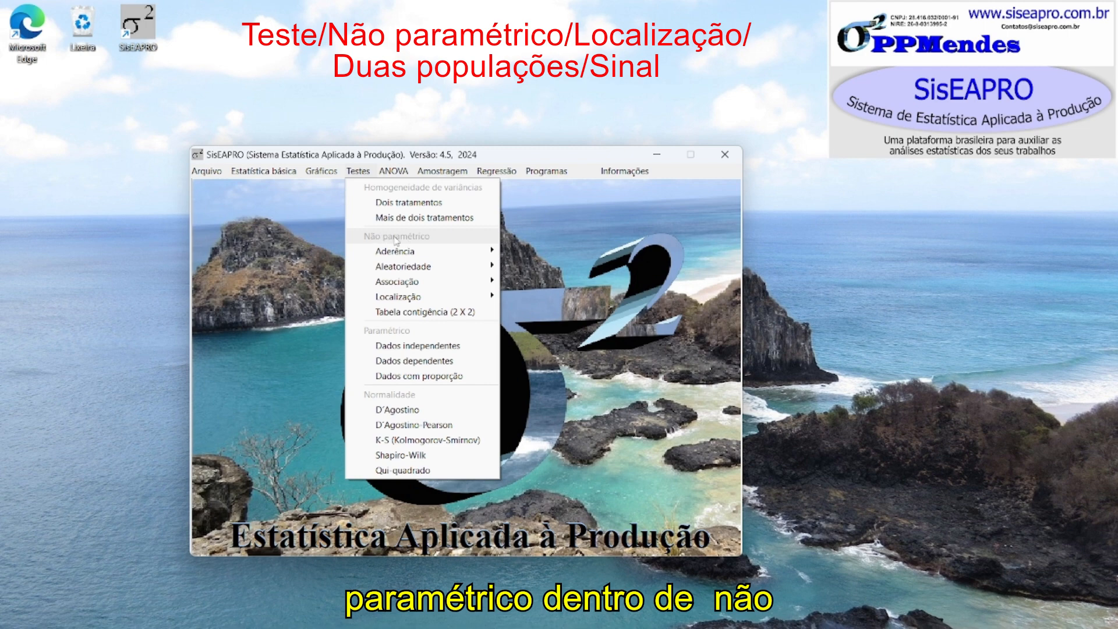
mouse_move(414, 302)
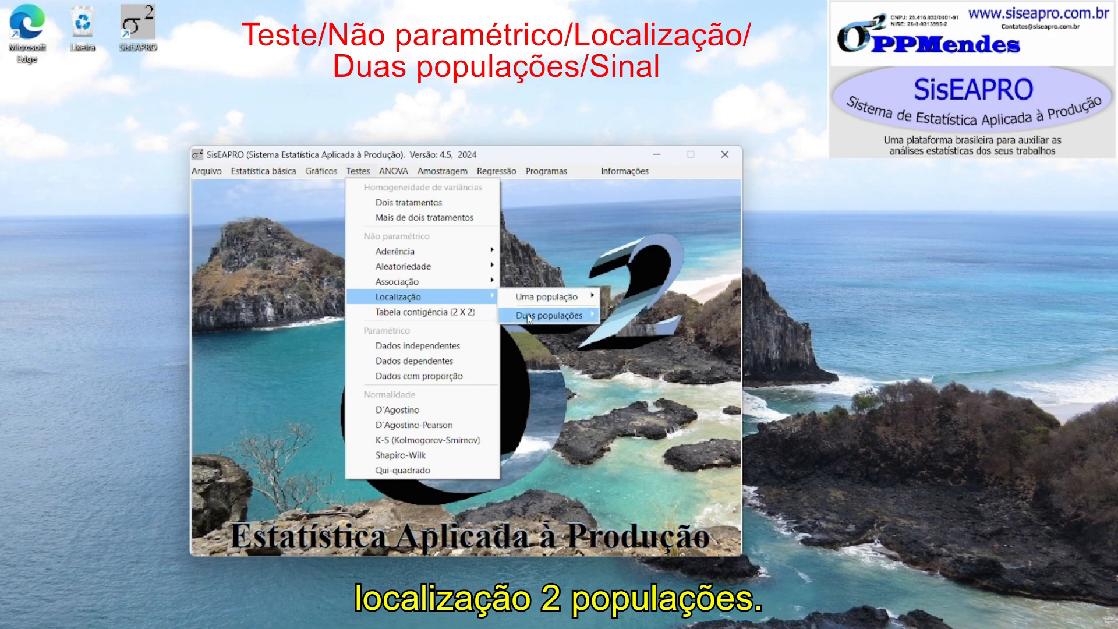
mouse_move(528, 318)
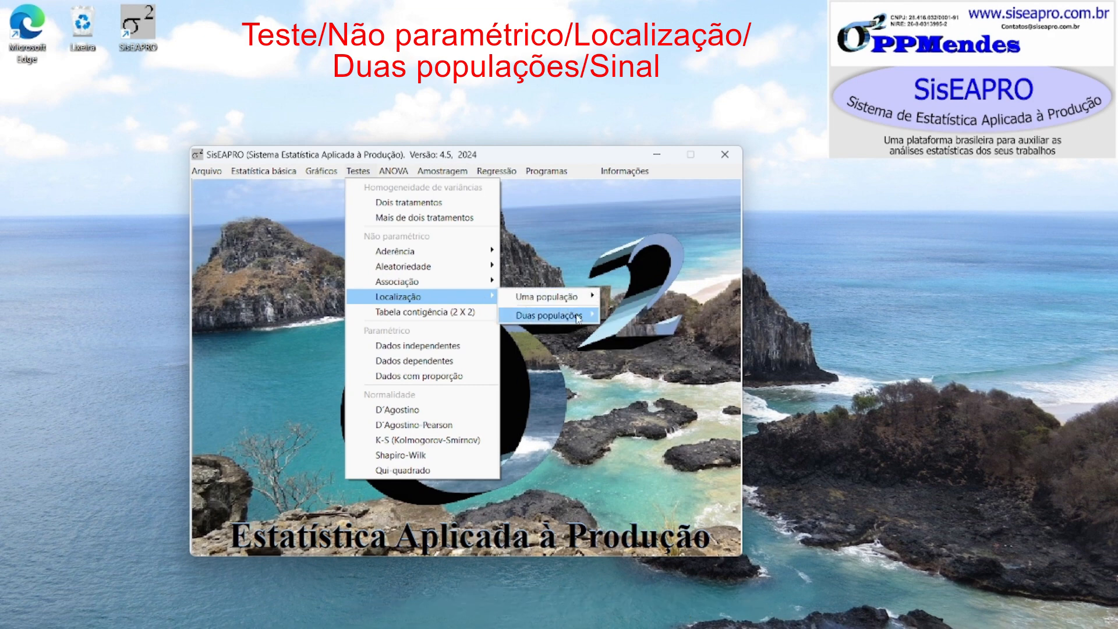
left_click(627, 333)
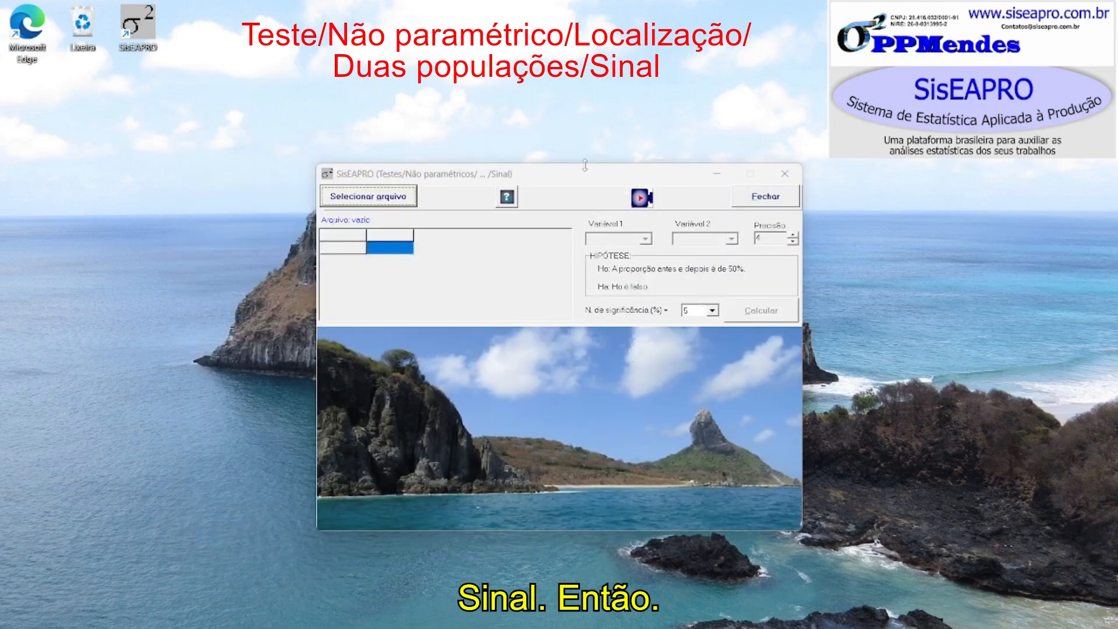
left_click_drag(579, 177, 511, 180)
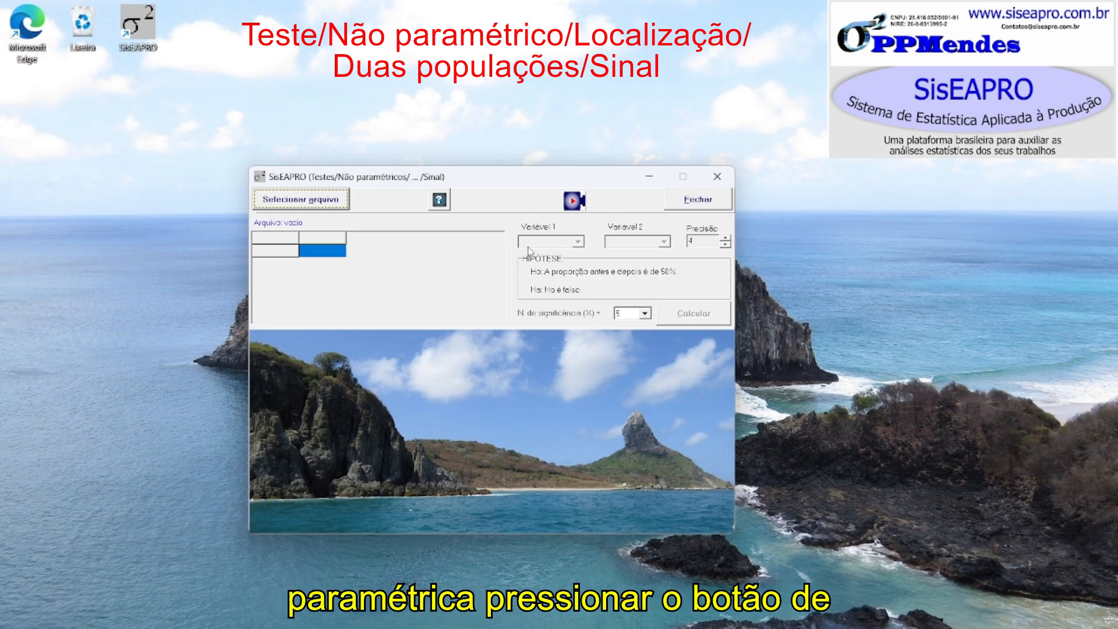
Read the Sinal test's help text, checking which data file and variables Example 1 uses
left_click(439, 200)
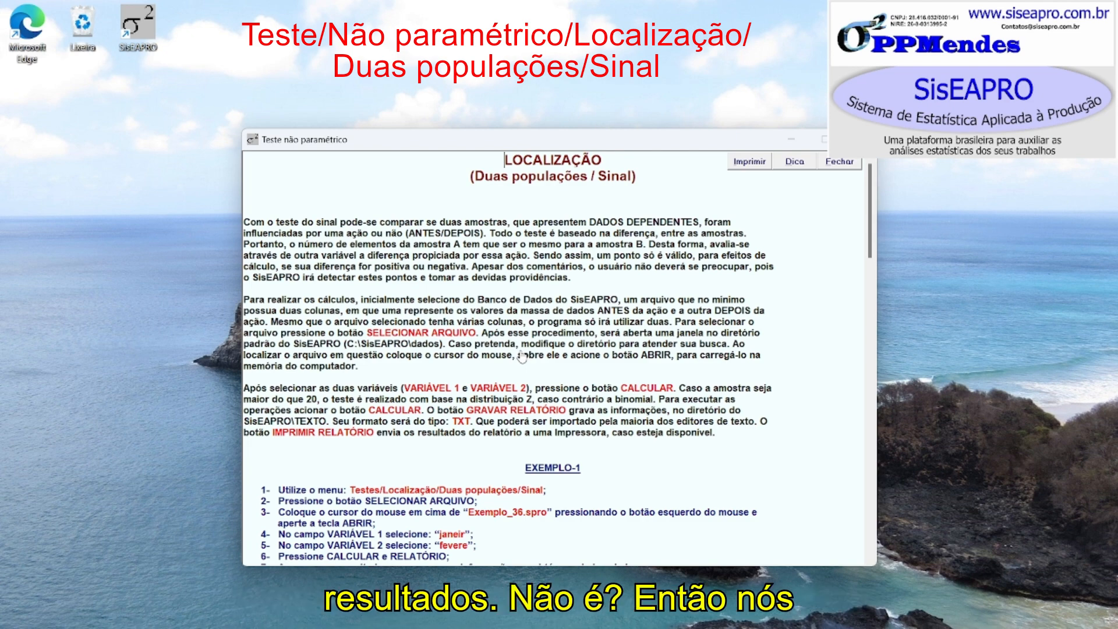
scroll(523, 358, "down", 6)
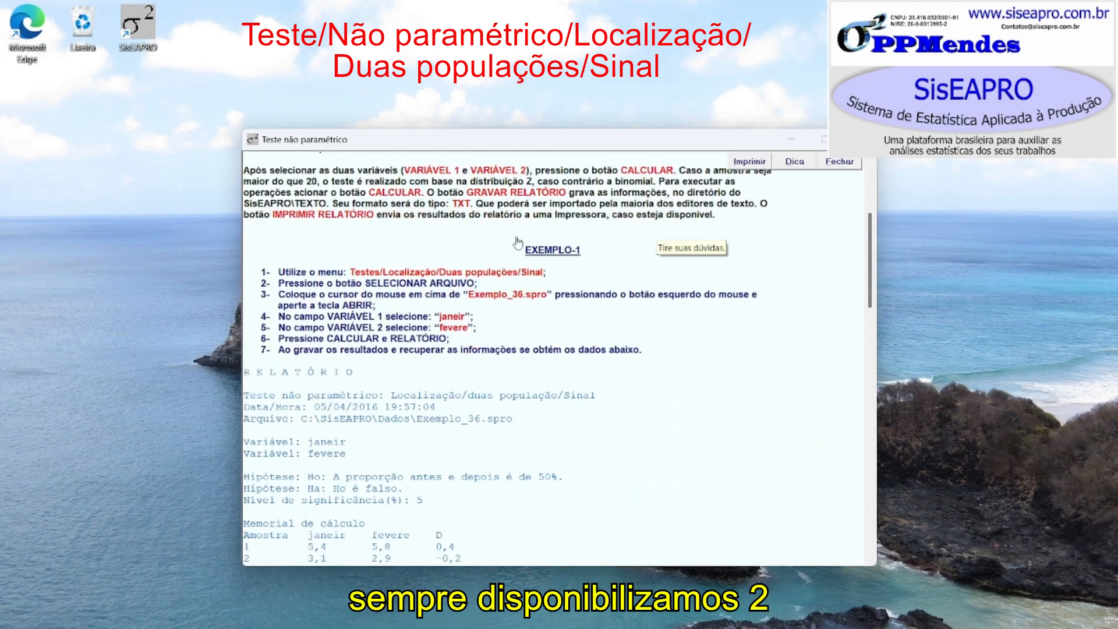
scroll(588, 332, "down", 14)
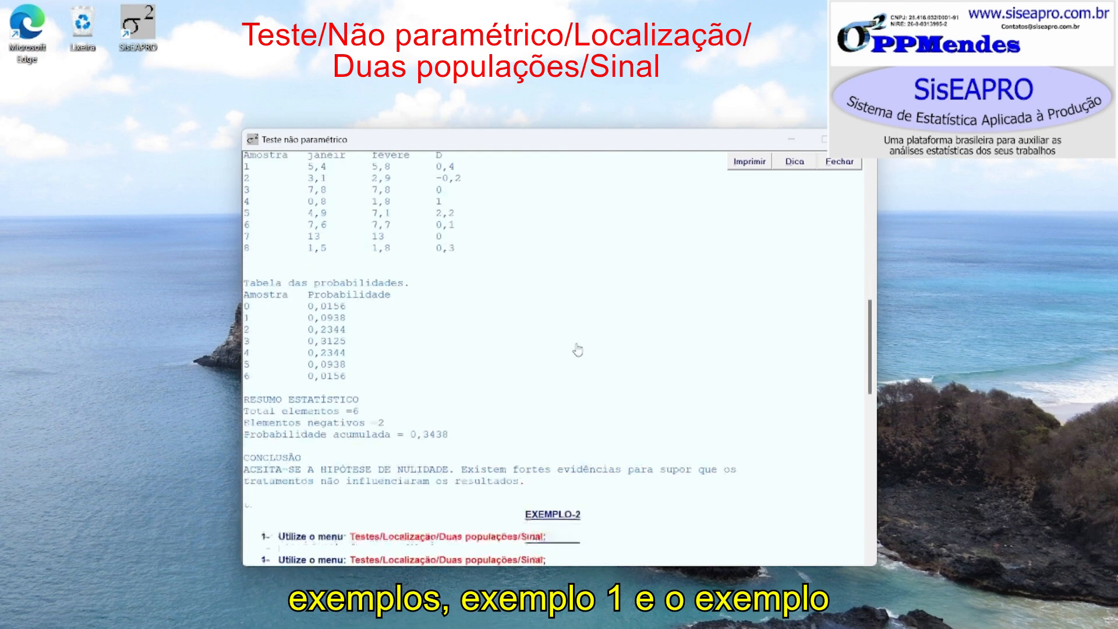
scroll(577, 351, "up", 12)
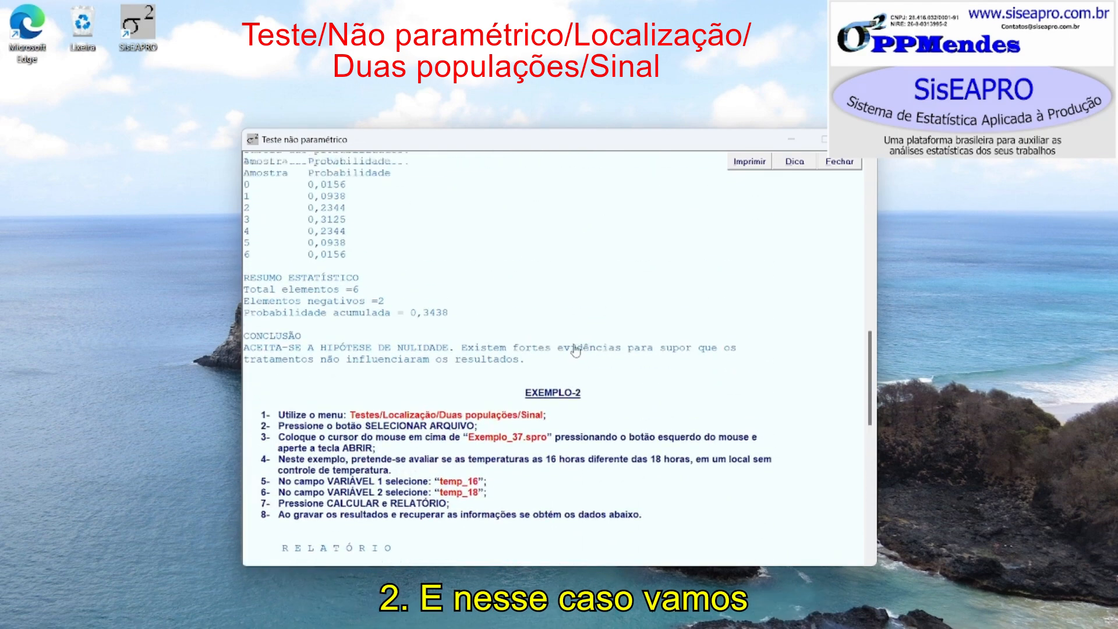
scroll(574, 351, "up", 8)
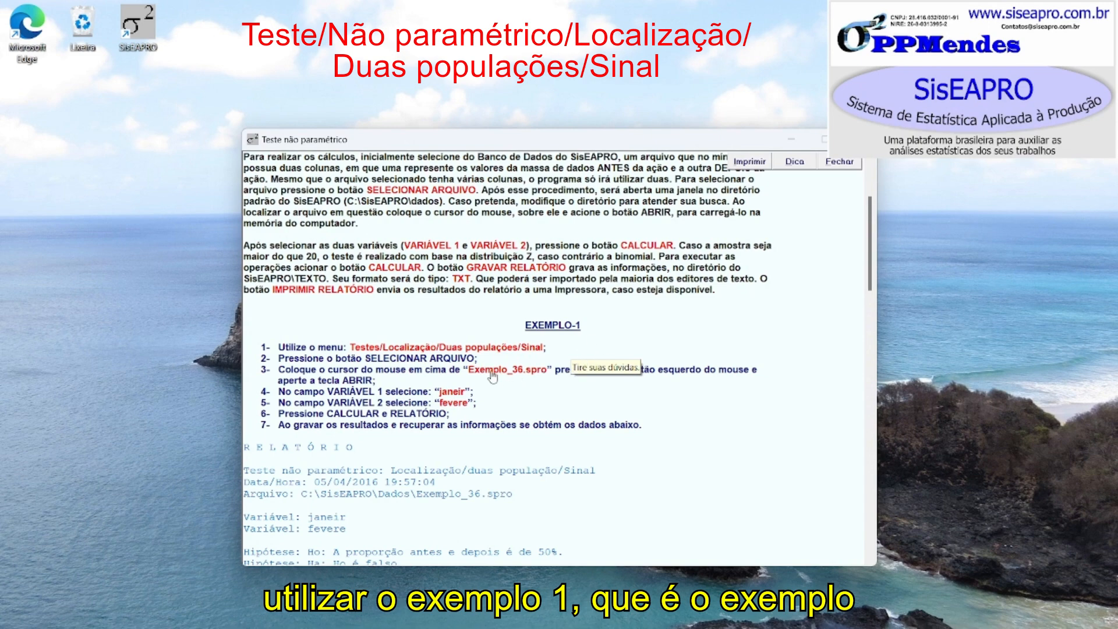
left_click_drag(469, 370, 546, 375)
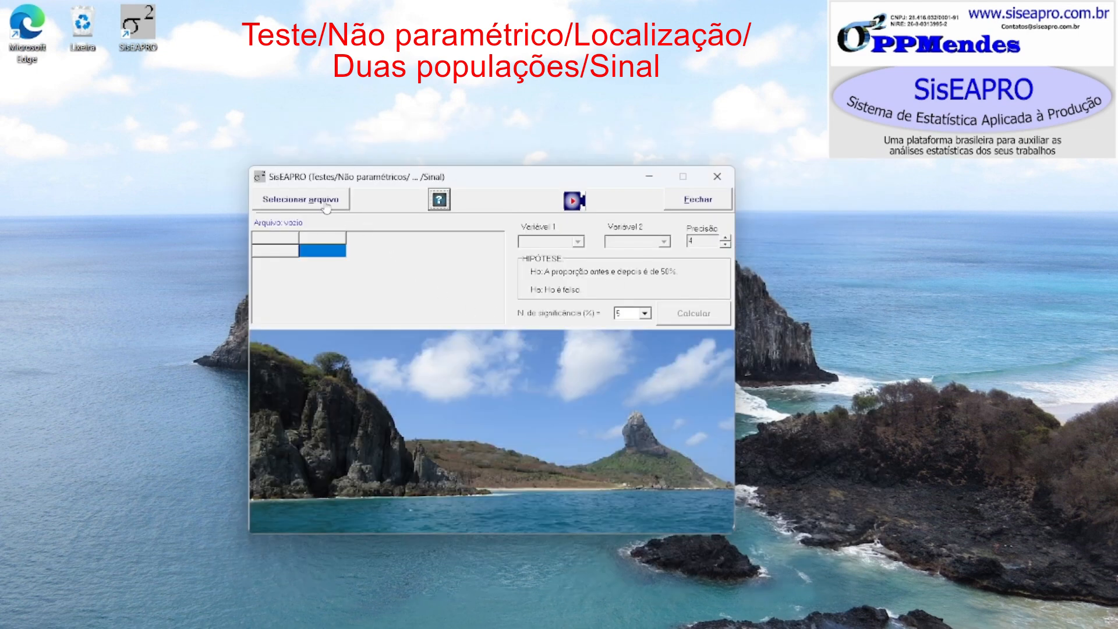
Load the Exemplo_36 data file into the Sinal test and review its sample values
left_click(327, 207)
scroll(478, 308, "down", 9)
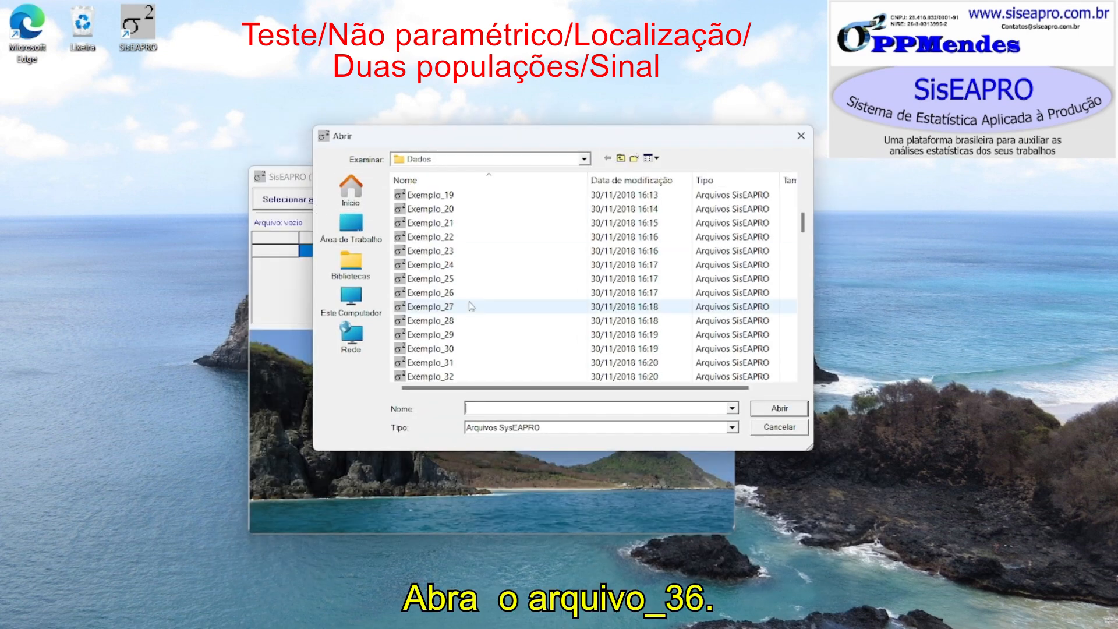
double_click(463, 307)
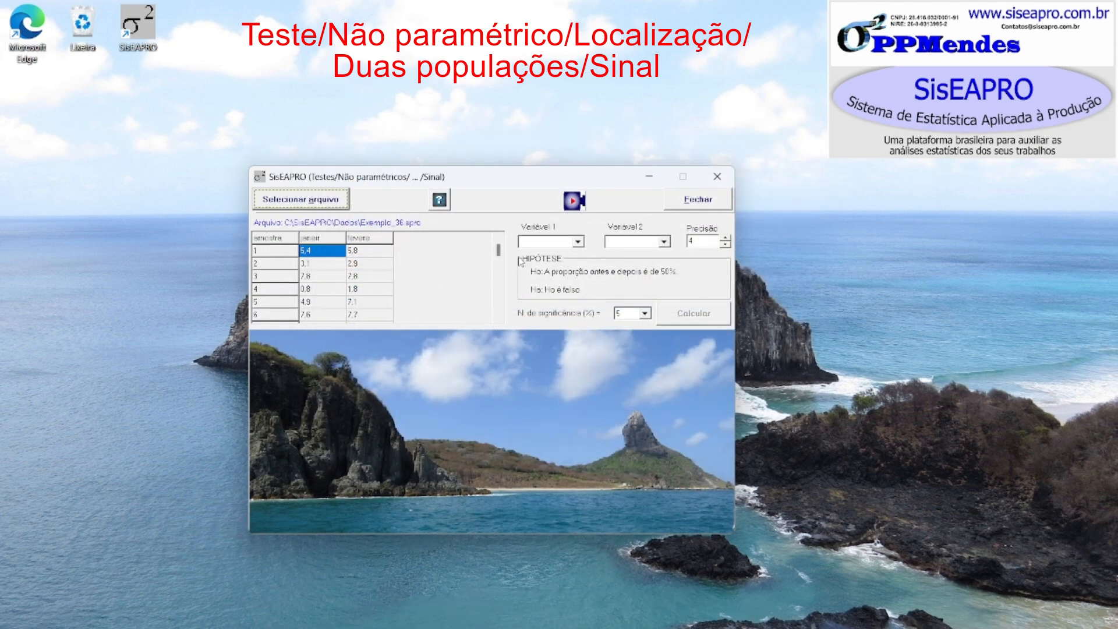
left_click_drag(498, 251, 503, 317)
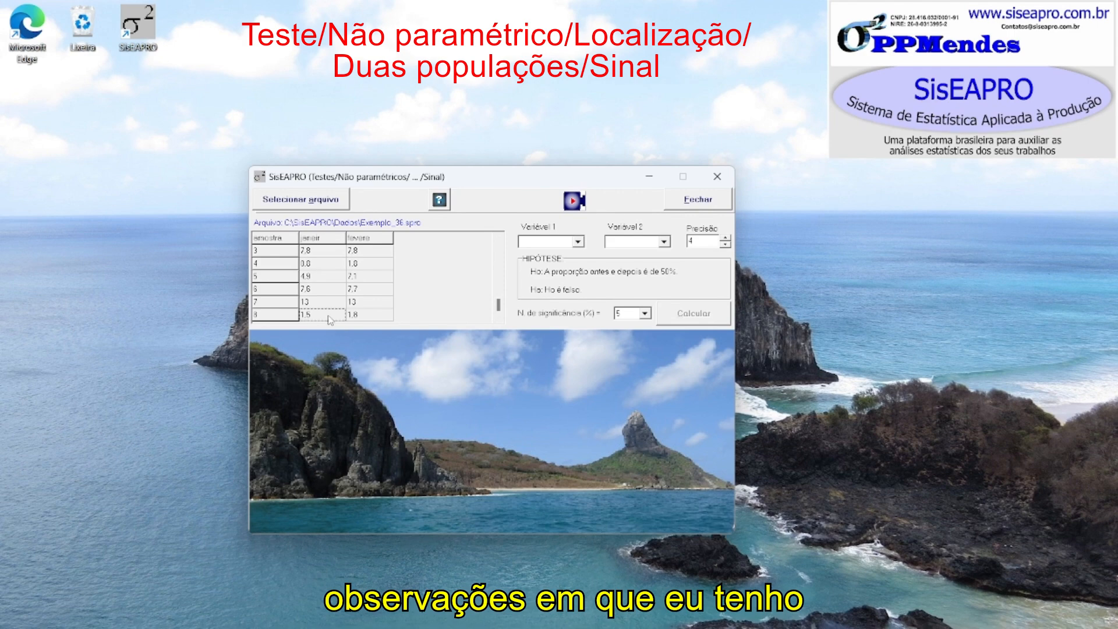
scroll(338, 320, "up", 2)
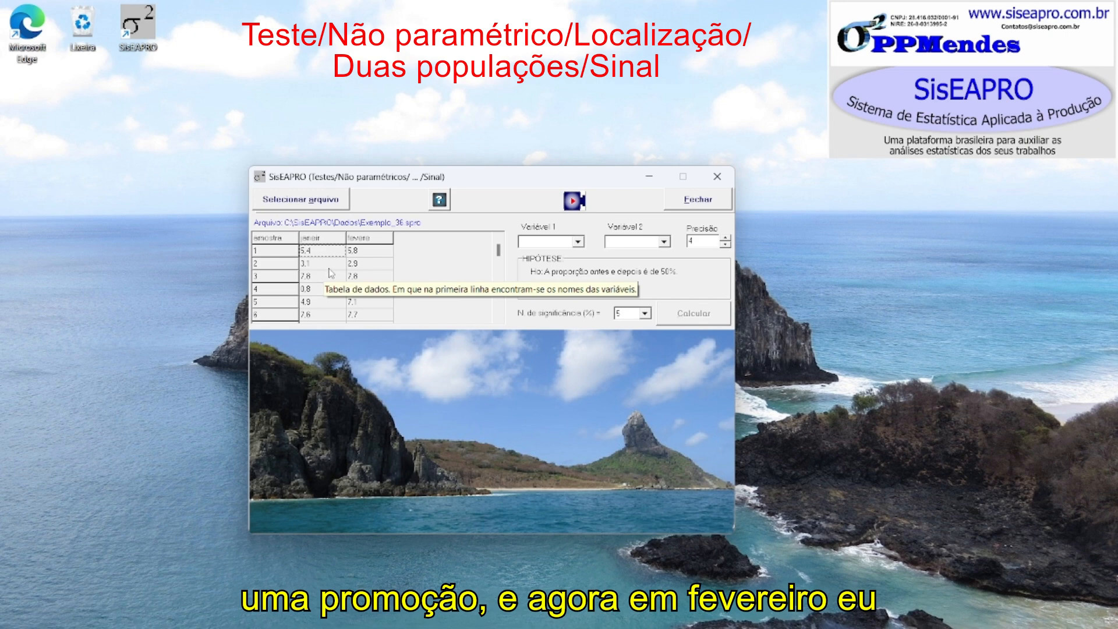
left_click(374, 251)
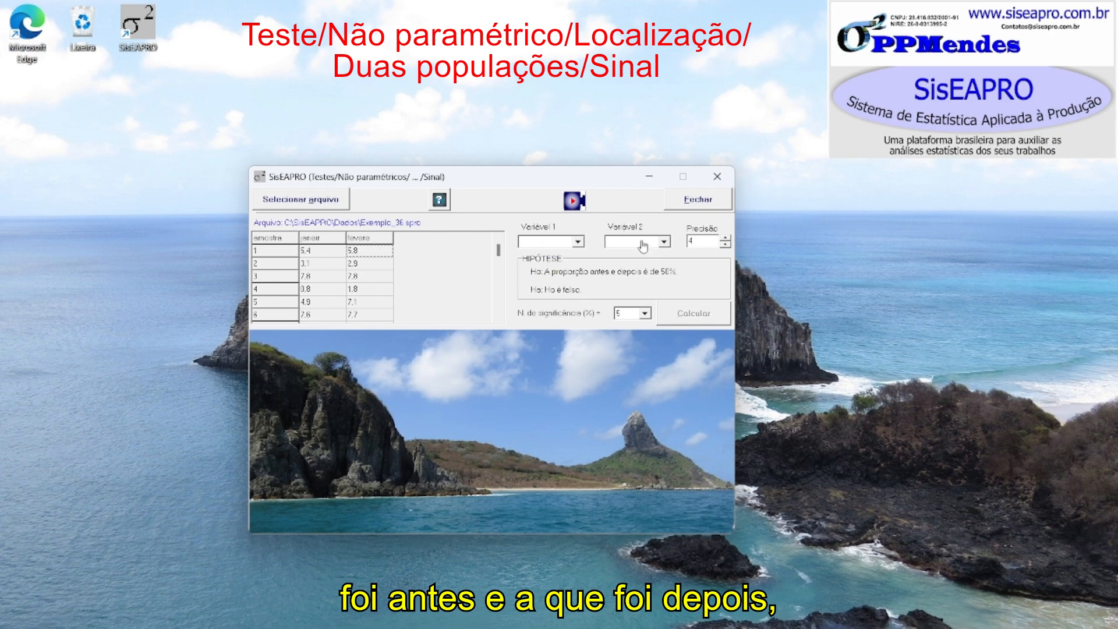
Calculate the Sinal test with janeir as Variável 1, fevere as Variável 2, precision 4 and 5% significance, and display its report
left_click(542, 242)
left_click(541, 254)
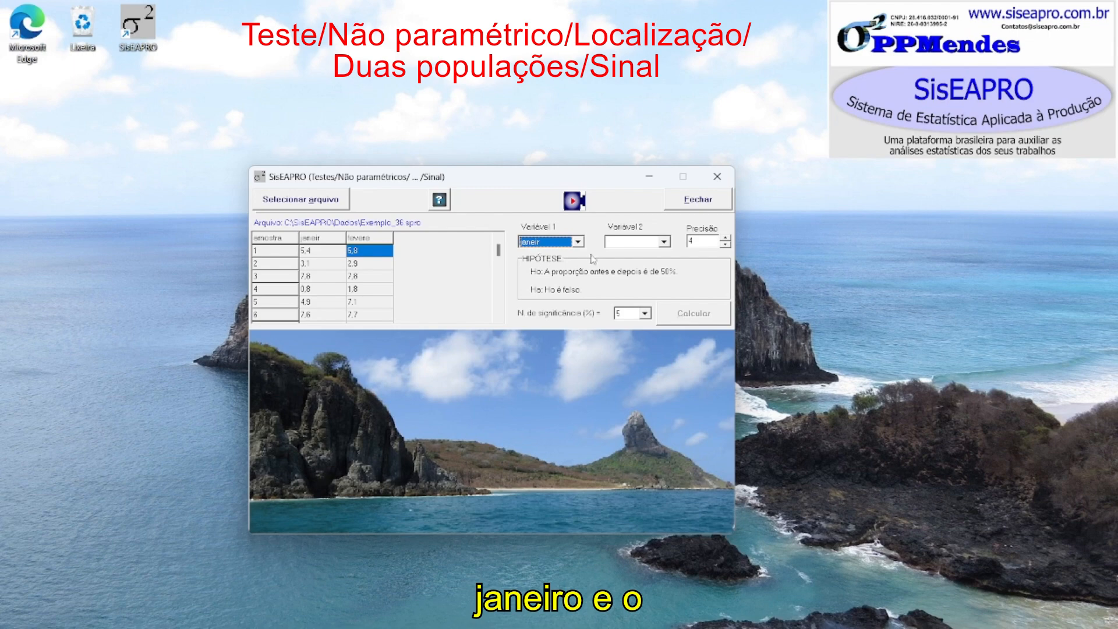
left_click(641, 241)
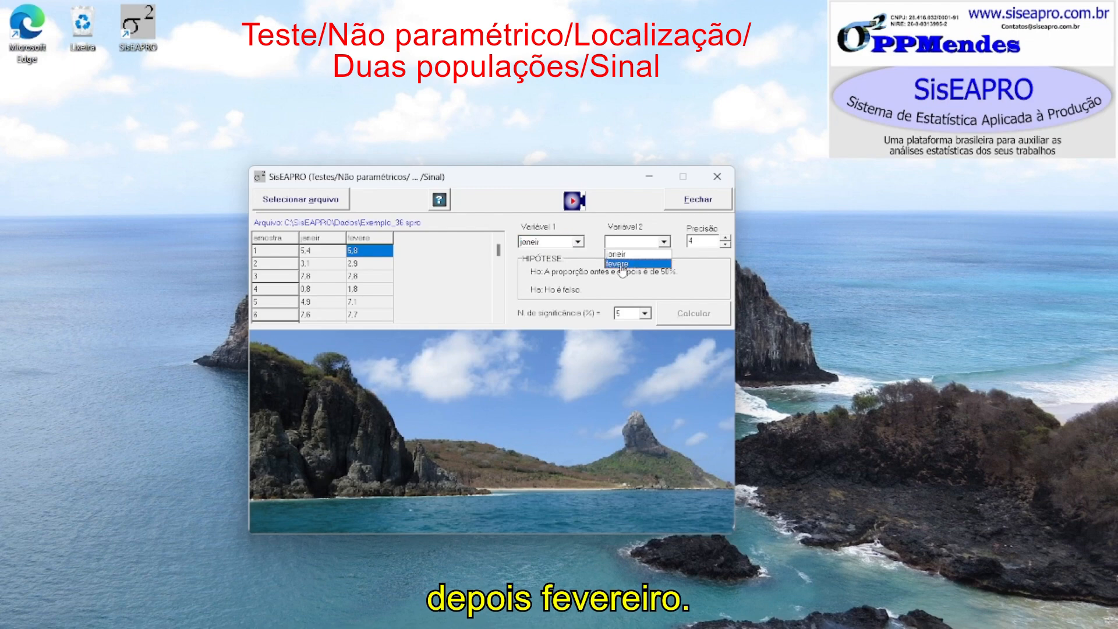
left_click(621, 264)
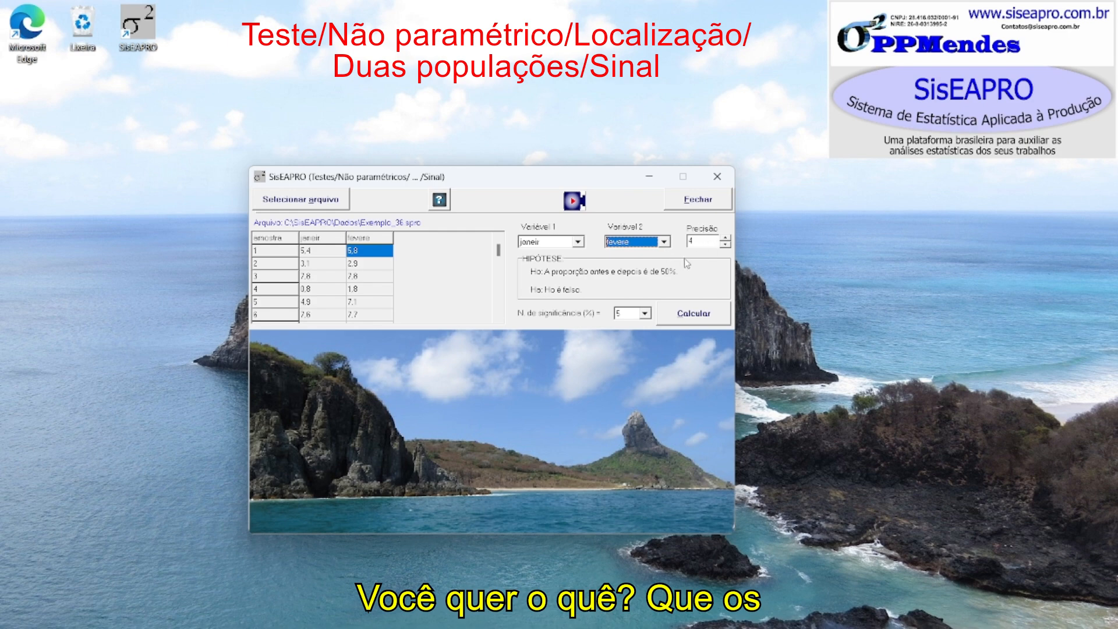
left_click(691, 241)
type("4")
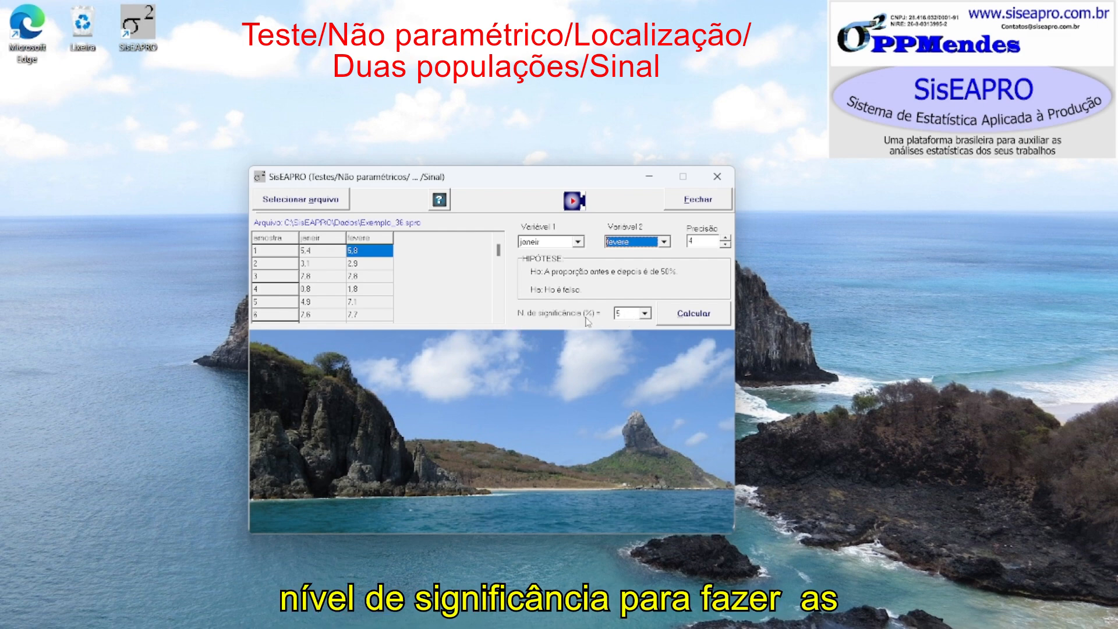
left_click(710, 316)
left_click(542, 373)
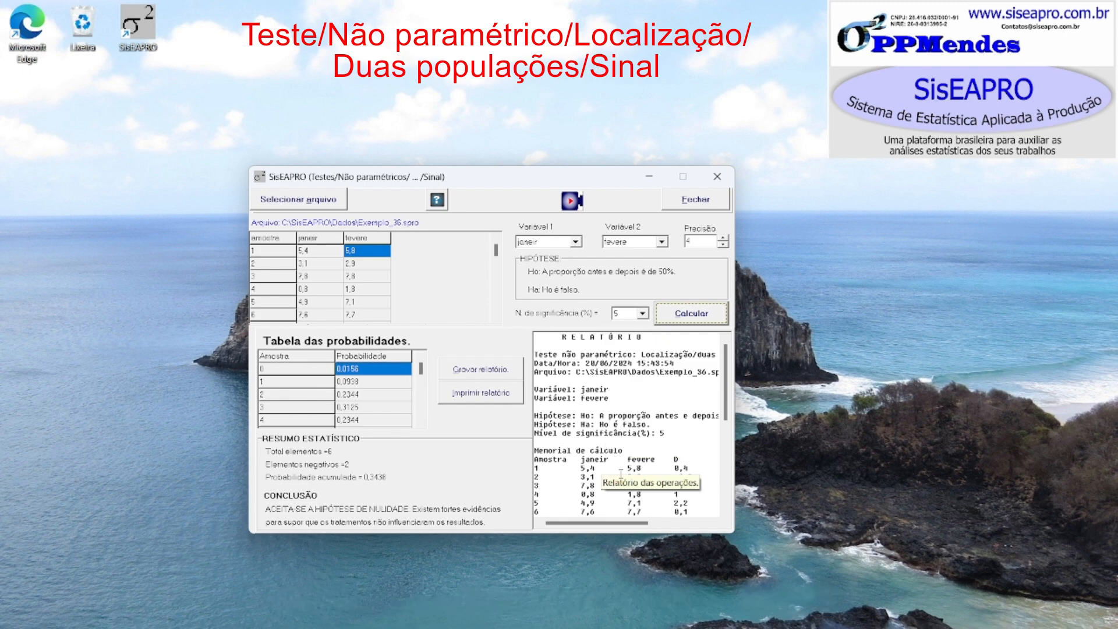
left_click(496, 375)
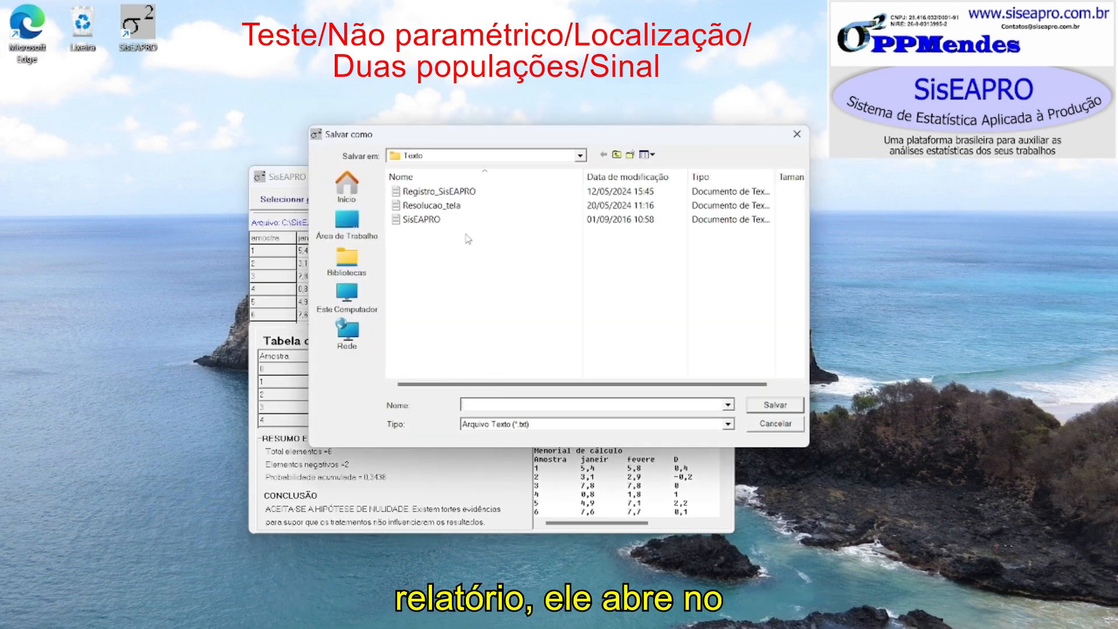
left_click(493, 156)
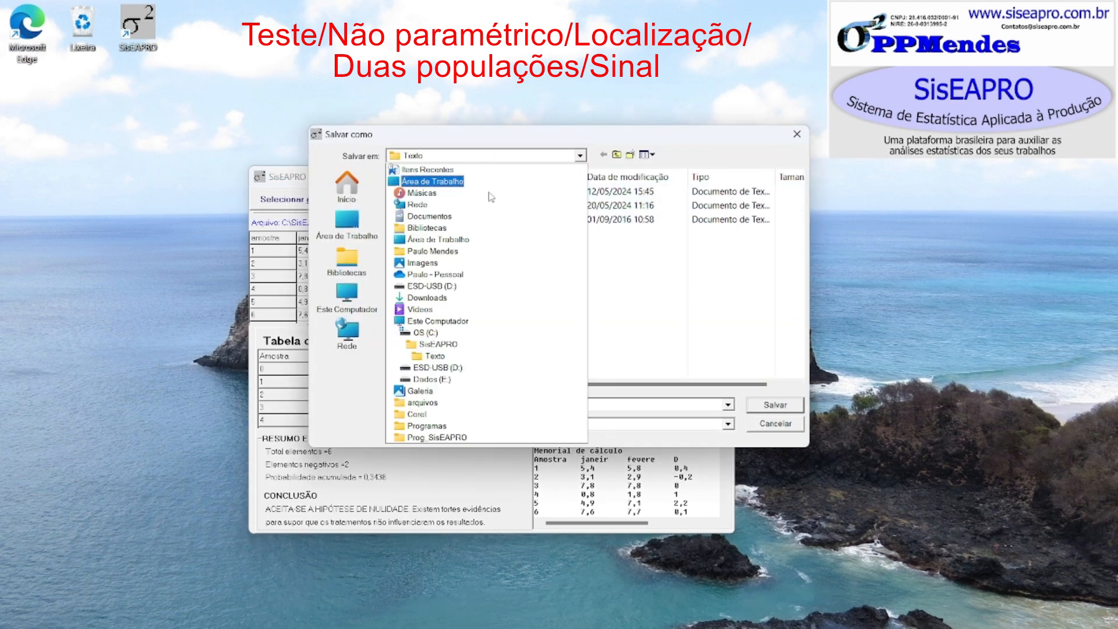
left_click(456, 360)
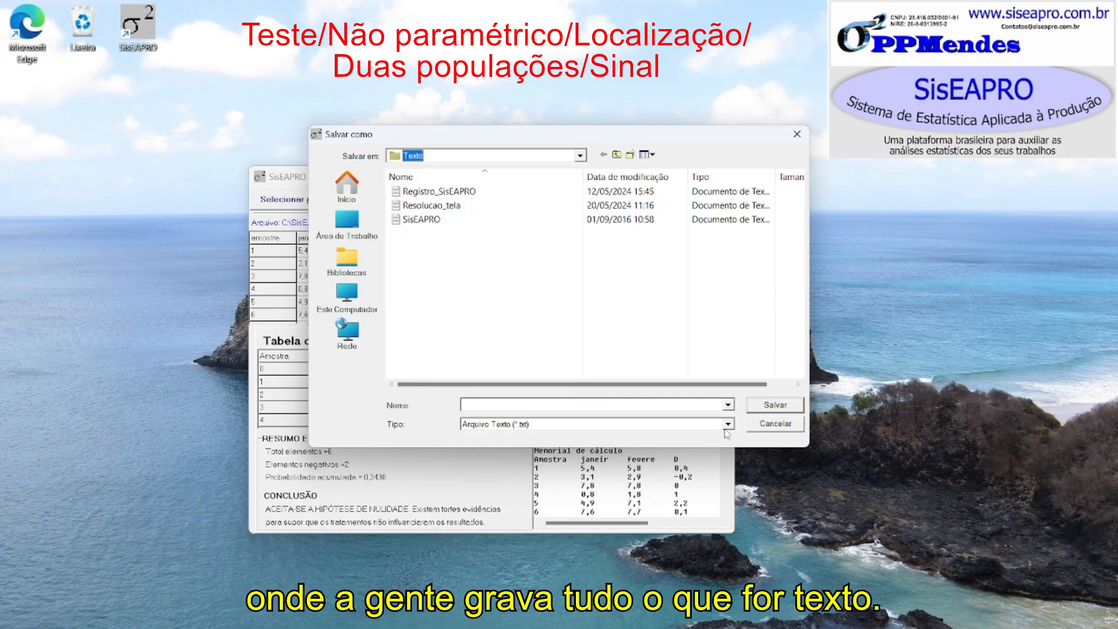
left_click(779, 424)
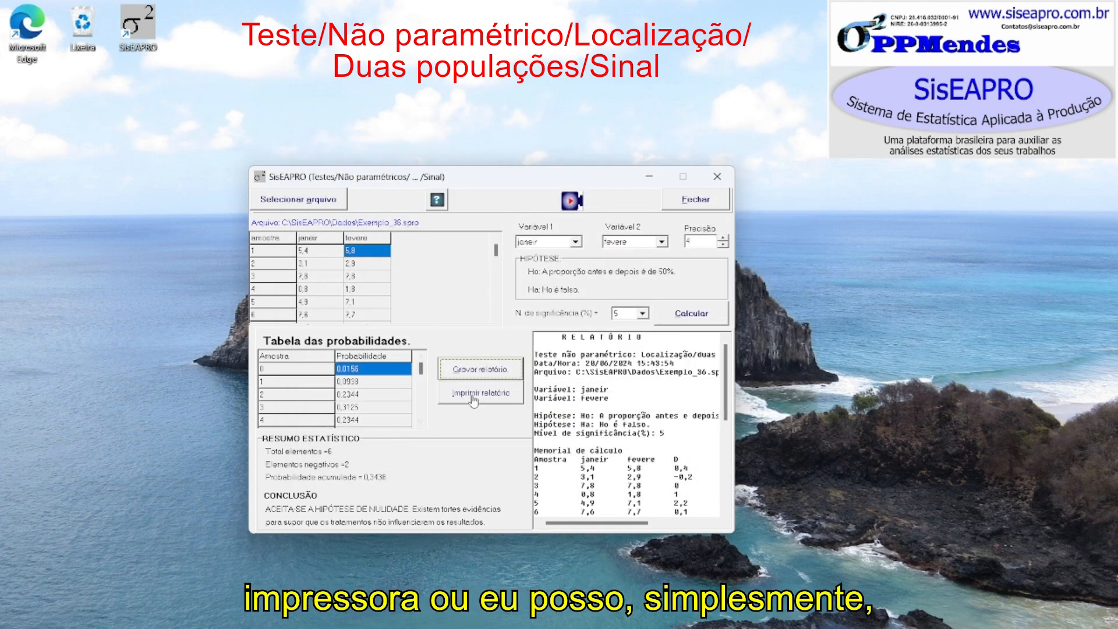
Copy the entire text of the calculation report to the clipboard
left_click(583, 374)
left_click_drag(541, 346, 608, 477)
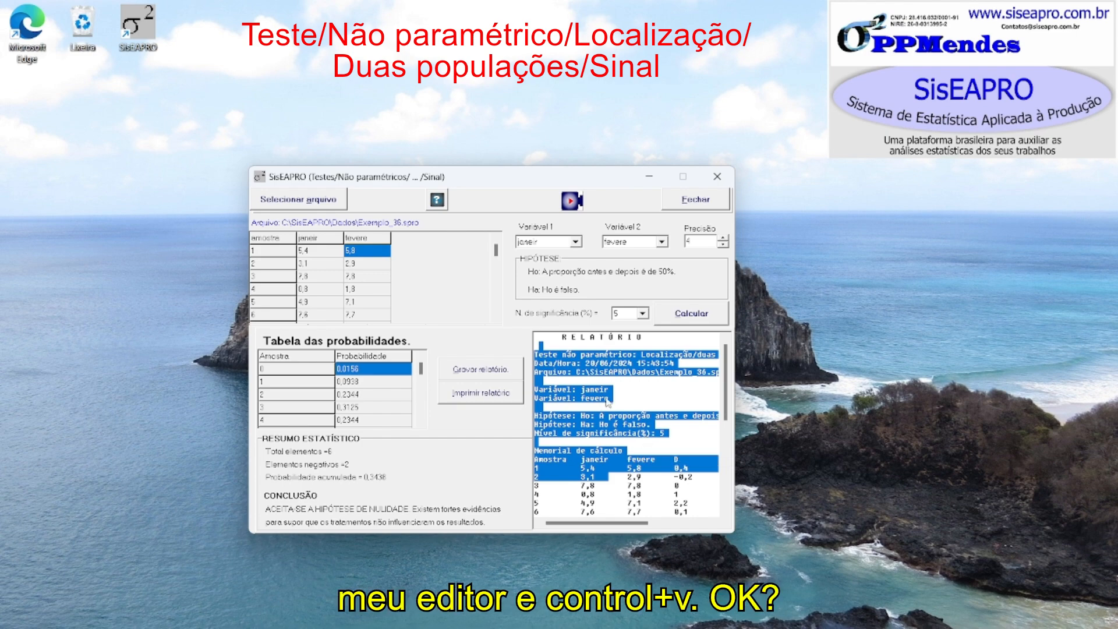
left_click(572, 344)
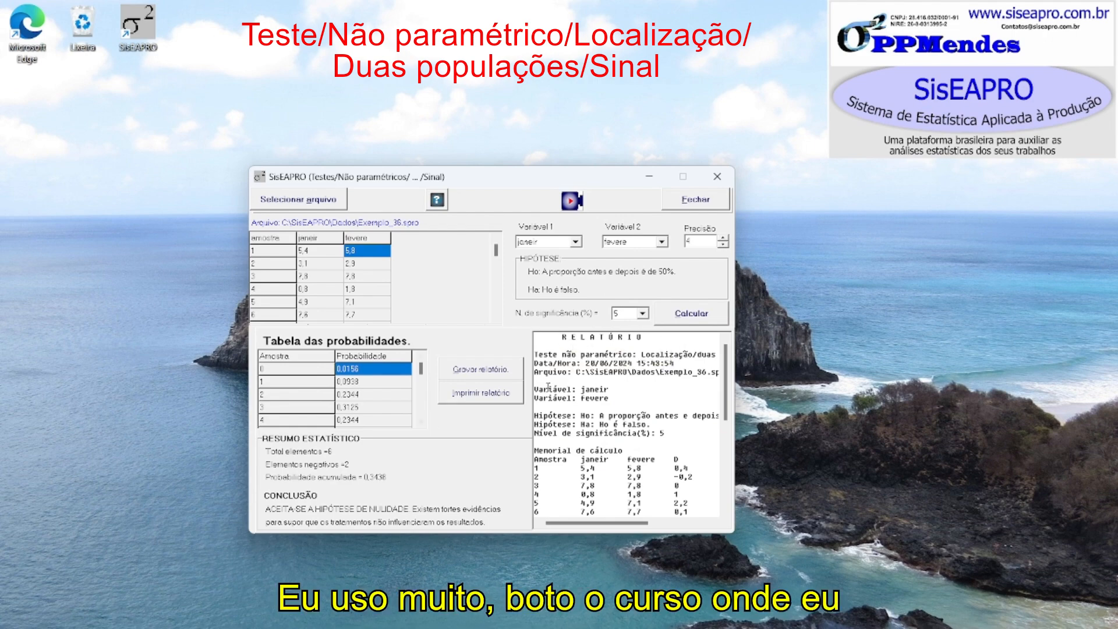
key("ctrl+a")
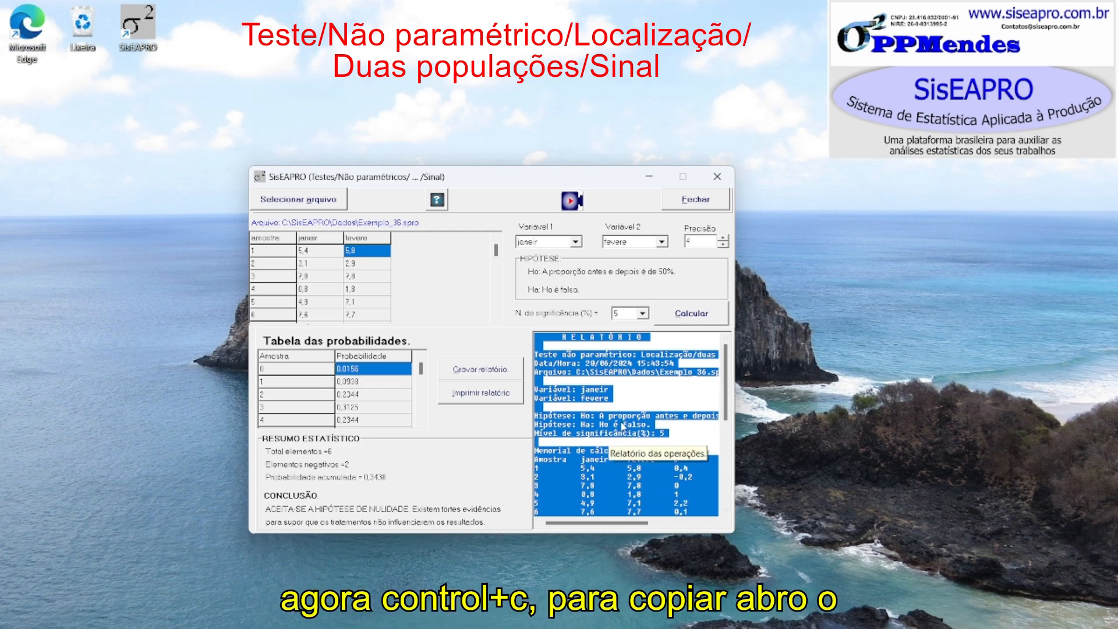
key("ctrl+c")
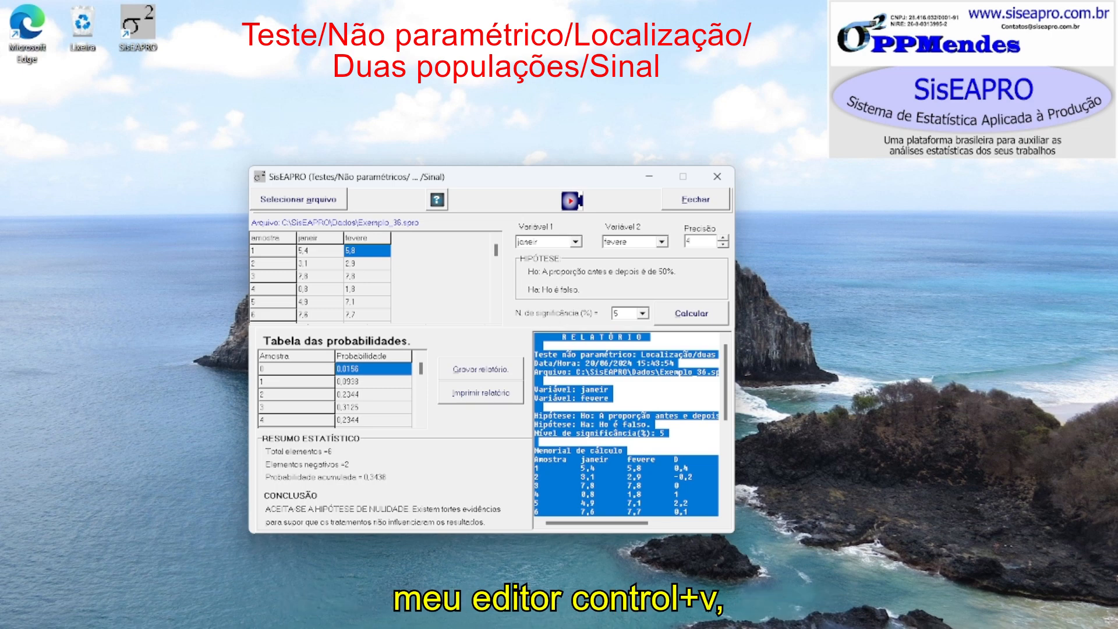
left_click(611, 410)
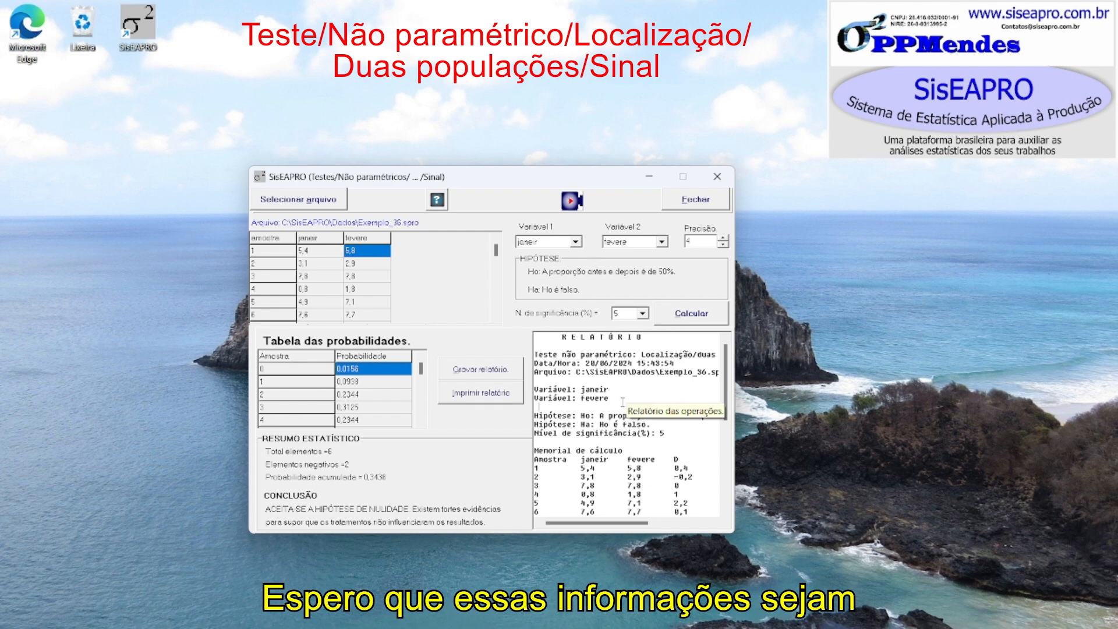
Close the Sinal test window and exit SisEAPRO
left_click(717, 177)
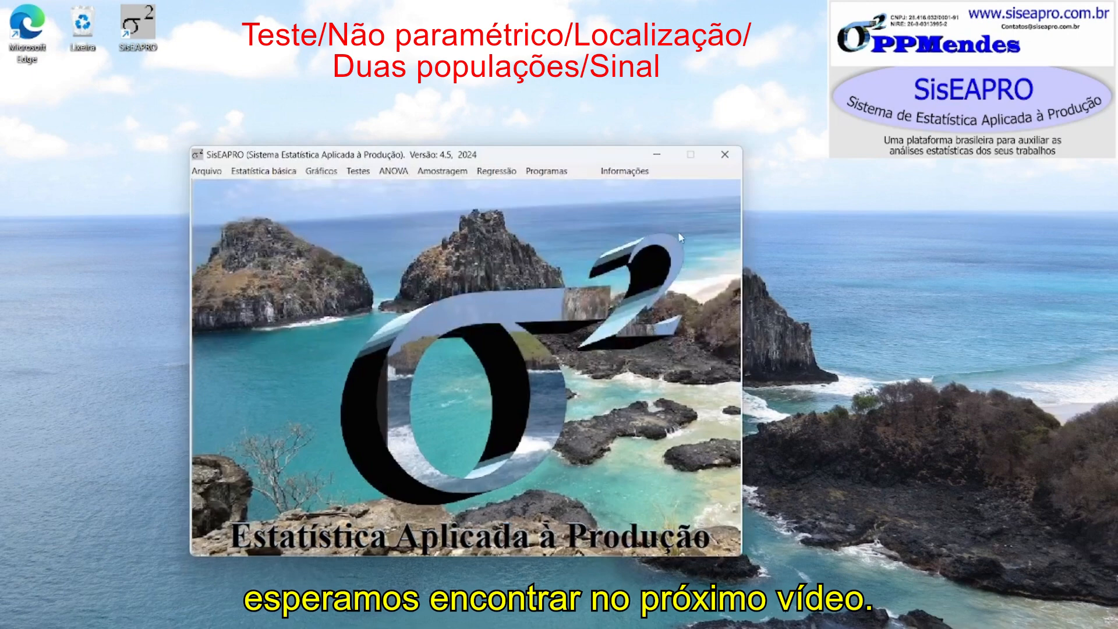
left_click(725, 157)
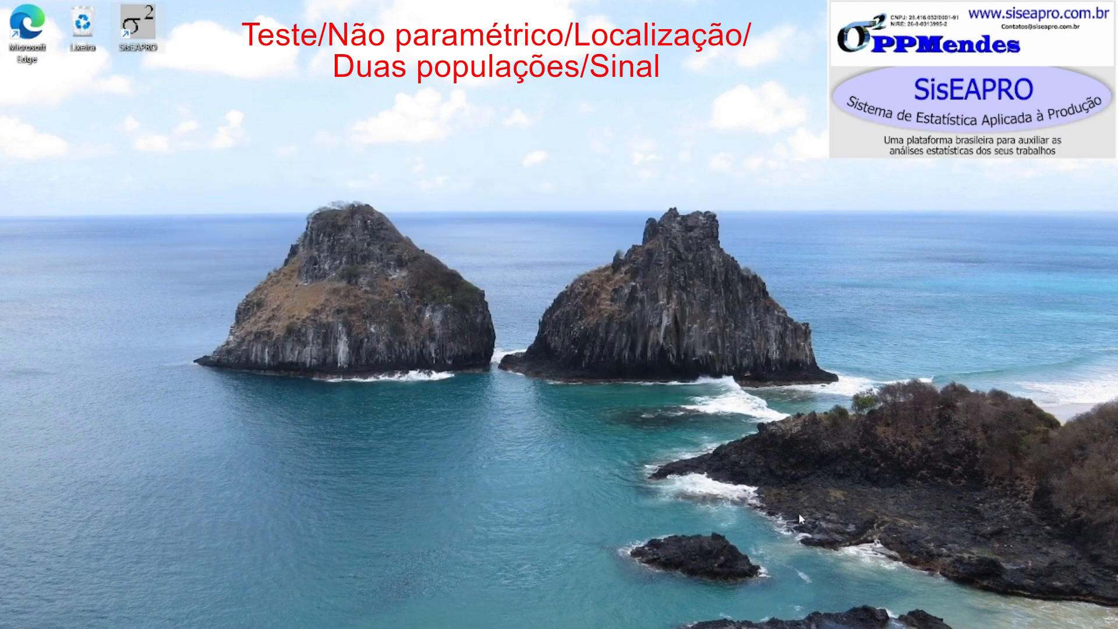